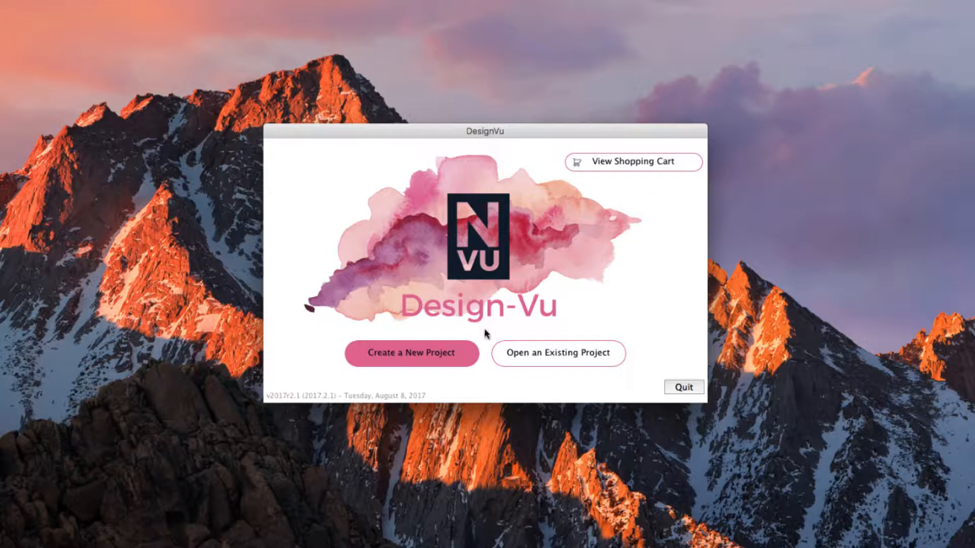
Create a new album project with the Premium Leather product type in the 8x8 Premium Leather size
{"action": "left_click", "coordinate": [447, 351]}
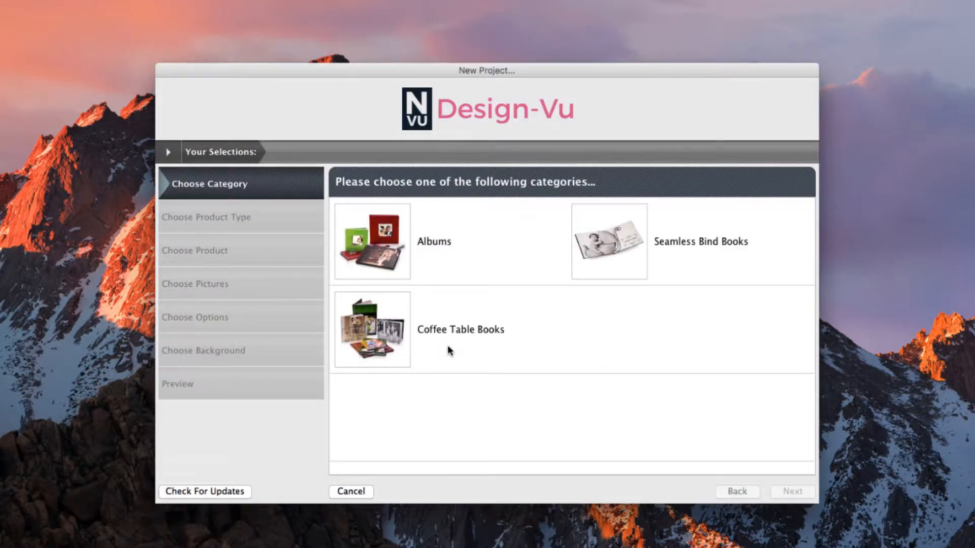
{"action": "left_click", "coordinate": [390, 255]}
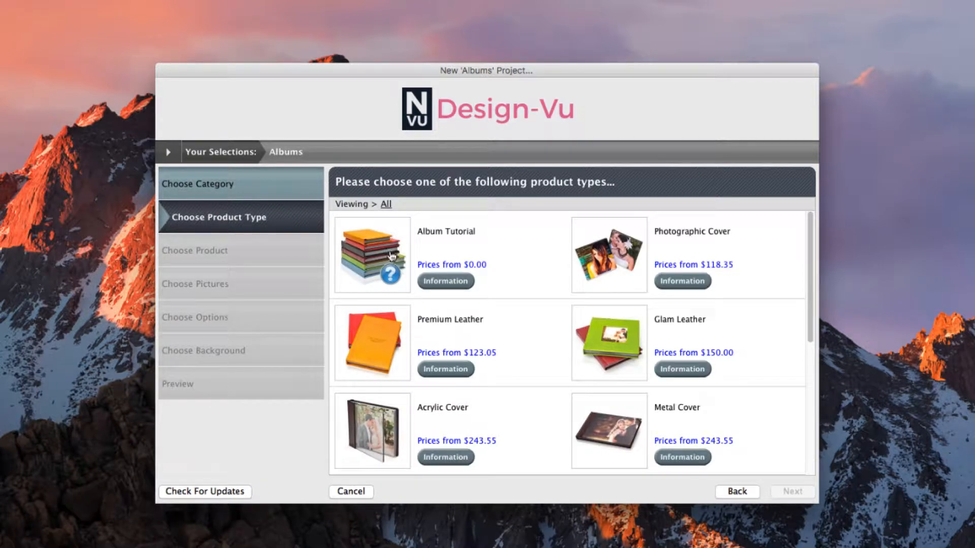
{"action": "left_click", "coordinate": [389, 327]}
{"action": "left_click_drag", "start_coordinate": [810, 227], "coordinate": [810, 307]}
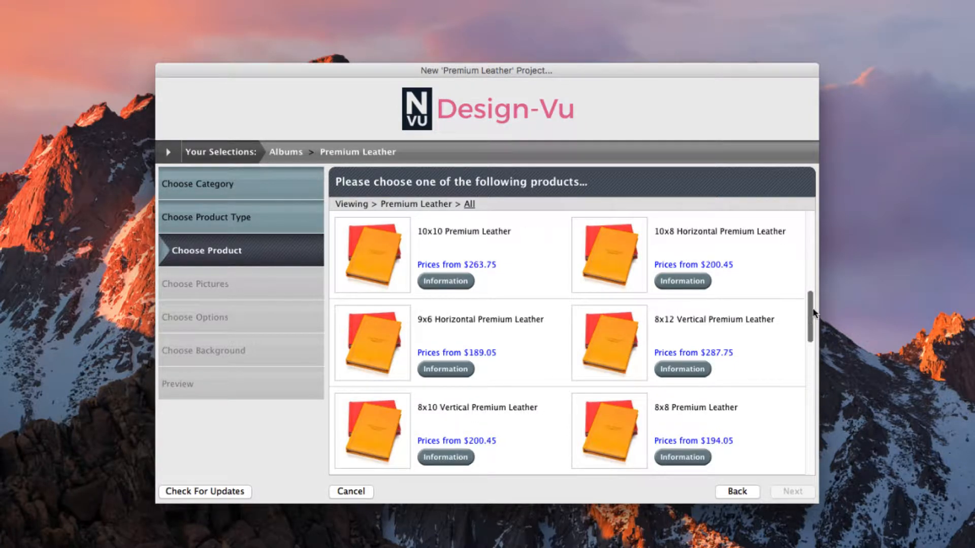
{"action": "double_click", "coordinate": [620, 425]}
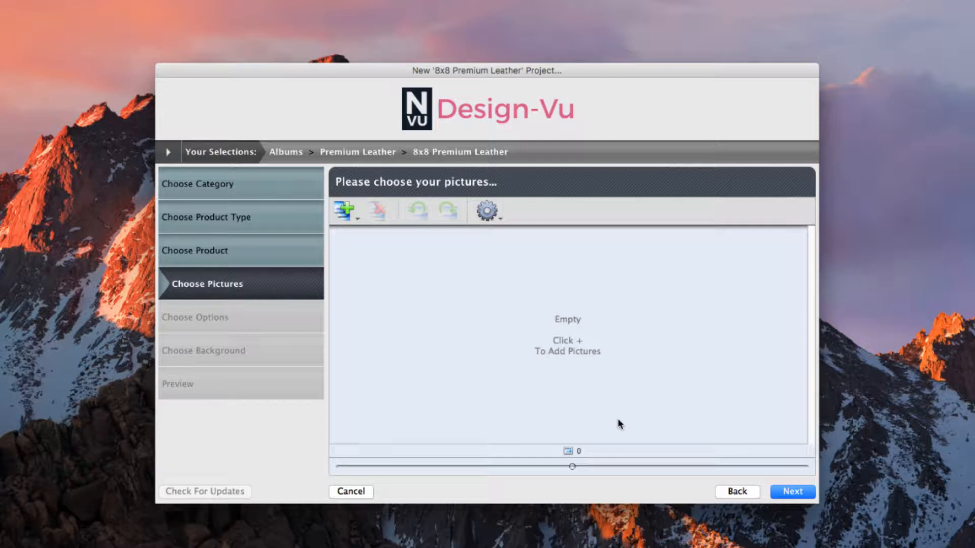
Add all pictures from the family's photo folder on the Desktop to the project
{"action": "left_click", "coordinate": [355, 219]}
{"action": "left_click", "coordinate": [366, 245]}
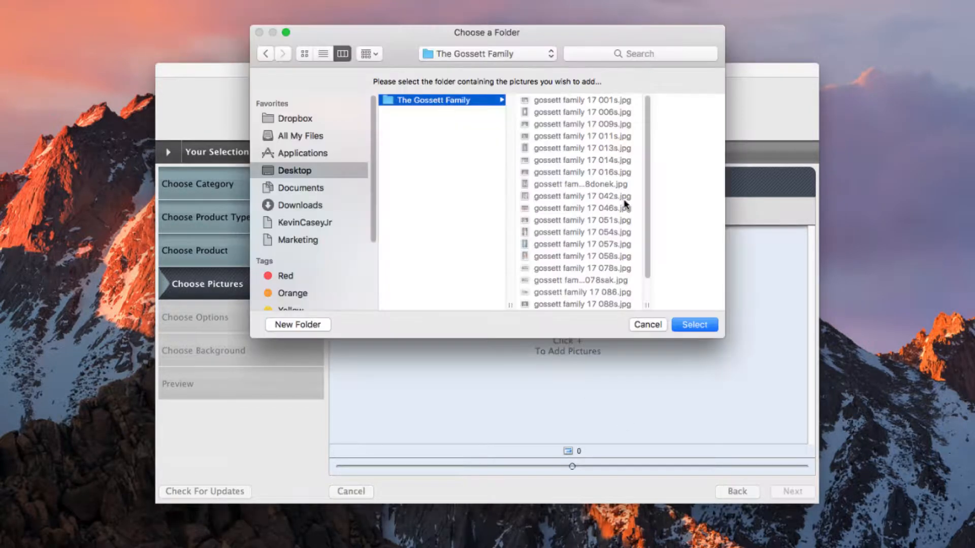
{"action": "left_click", "coordinate": [686, 329]}
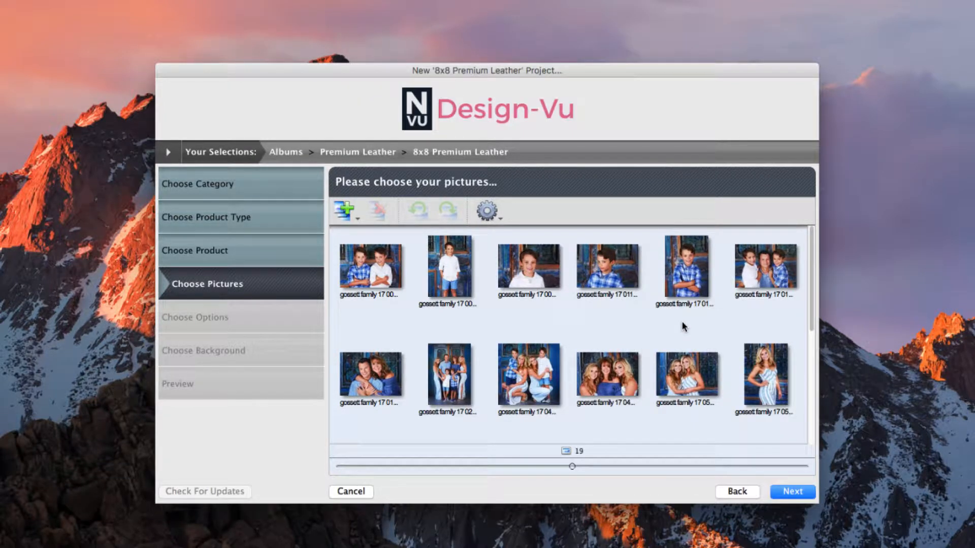
Name the project with the family's name followed by "Design" and create it
{"action": "left_click", "coordinate": [795, 493]}
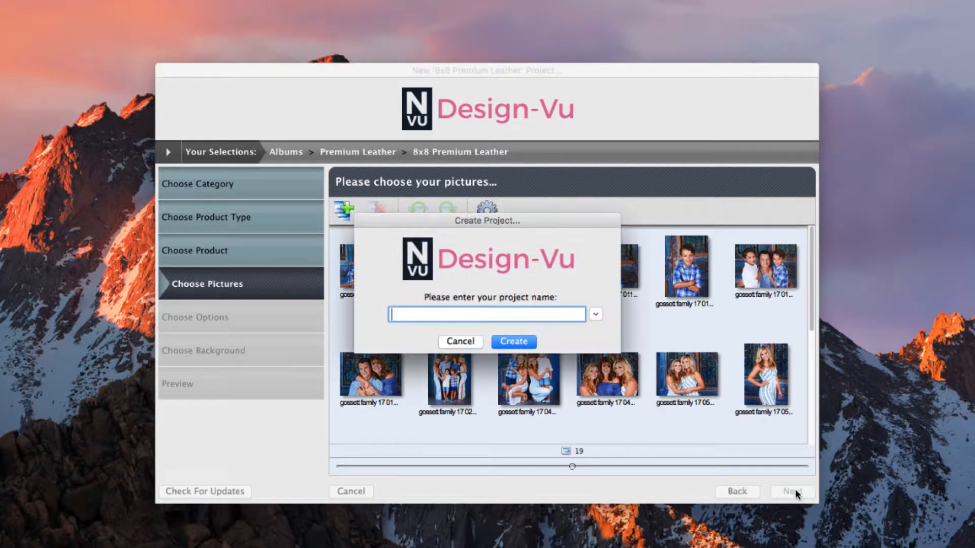
{"action": "type", "text": "The Gossett Family Design"}
{"action": "left_click", "coordinate": [517, 343]}
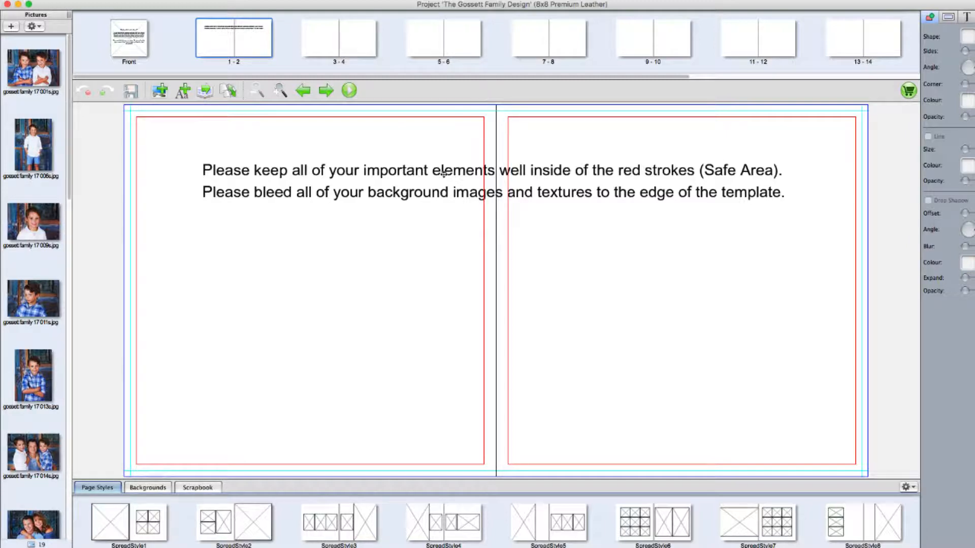
Delete the safe-area instruction text from spread 1-2 and place the picture of the two boys on its left page
{"action": "left_click", "coordinate": [422, 171]}
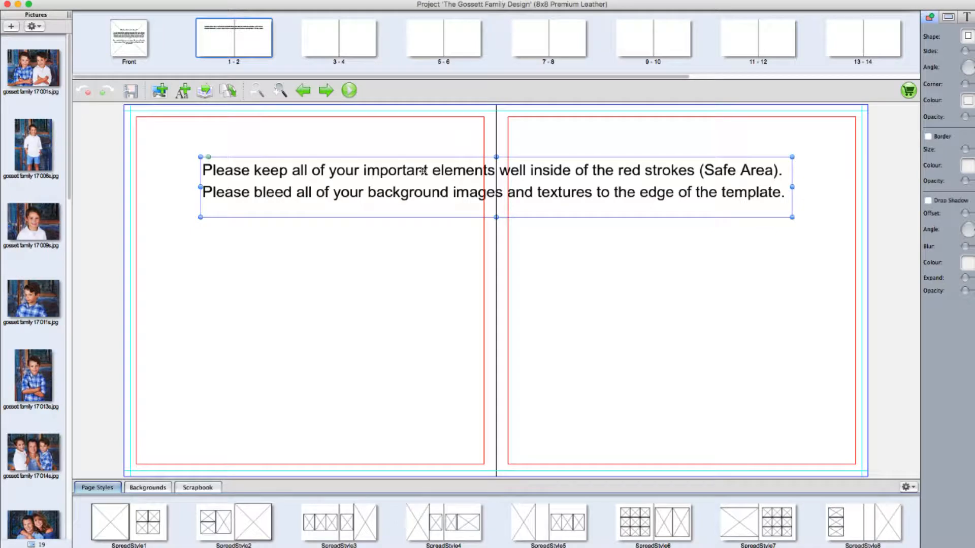
{"action": "key", "text": "Delete"}
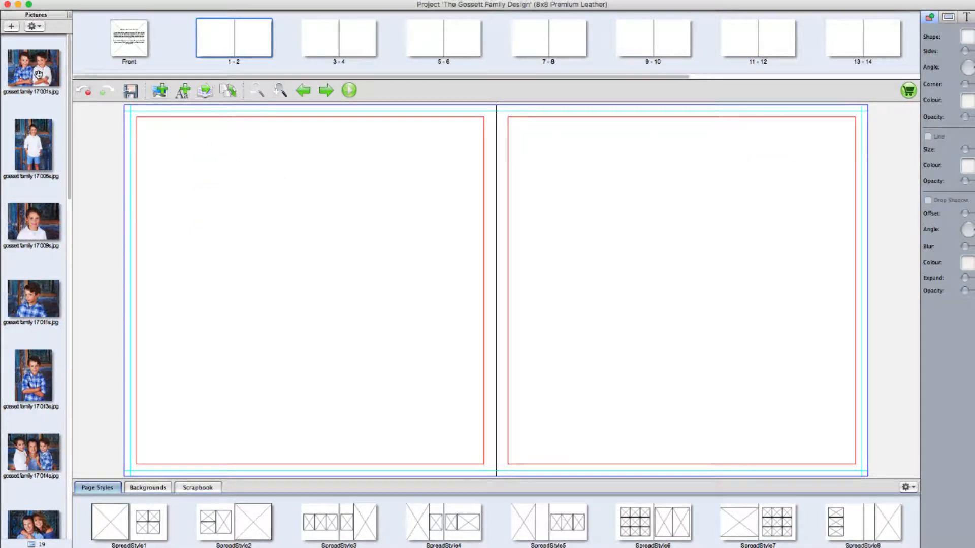
{"action": "left_click_drag", "start_coordinate": [38, 75], "coordinate": [333, 274]}
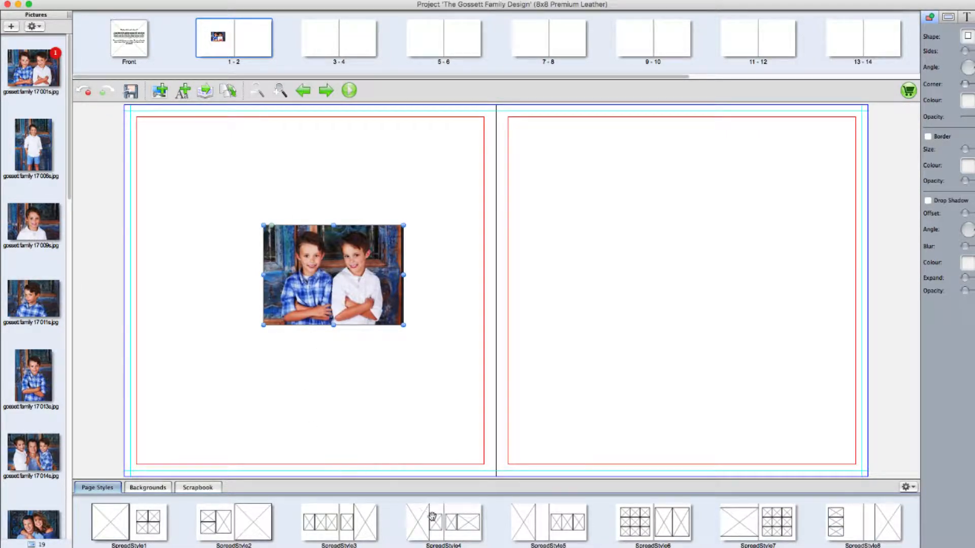
Lay out spread 1-2 with SpreadStyle4 and pictures in its empty frames, and automatically fill the remaining spreads with pictures
{"action": "left_click_drag", "start_coordinate": [441, 527], "coordinate": [459, 321]}
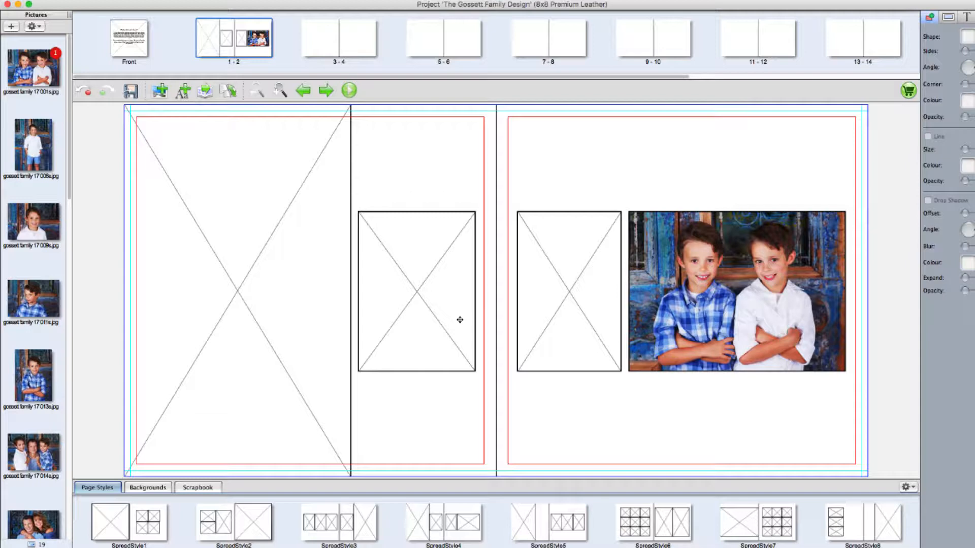
{"action": "left_click_drag", "start_coordinate": [37, 151], "coordinate": [223, 243]}
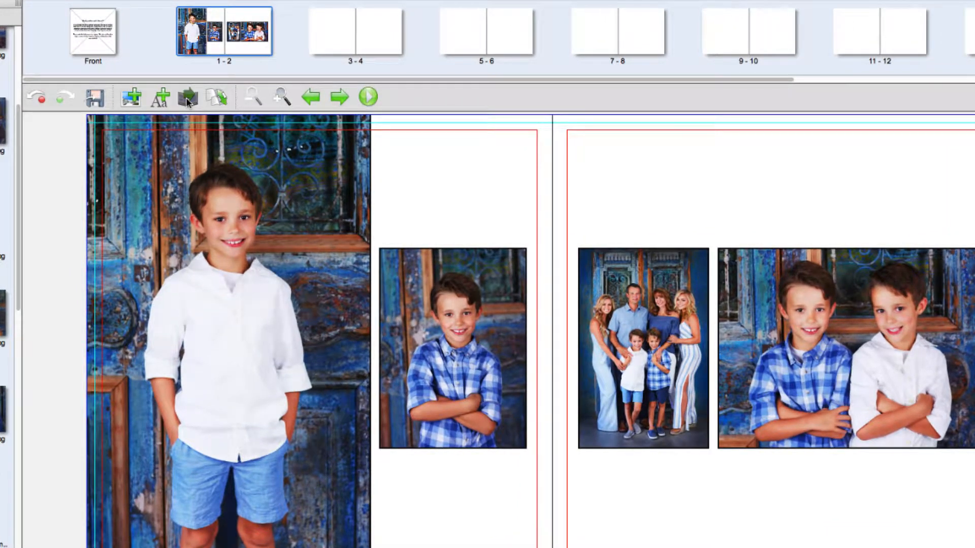
{"action": "left_click", "coordinate": [186, 98]}
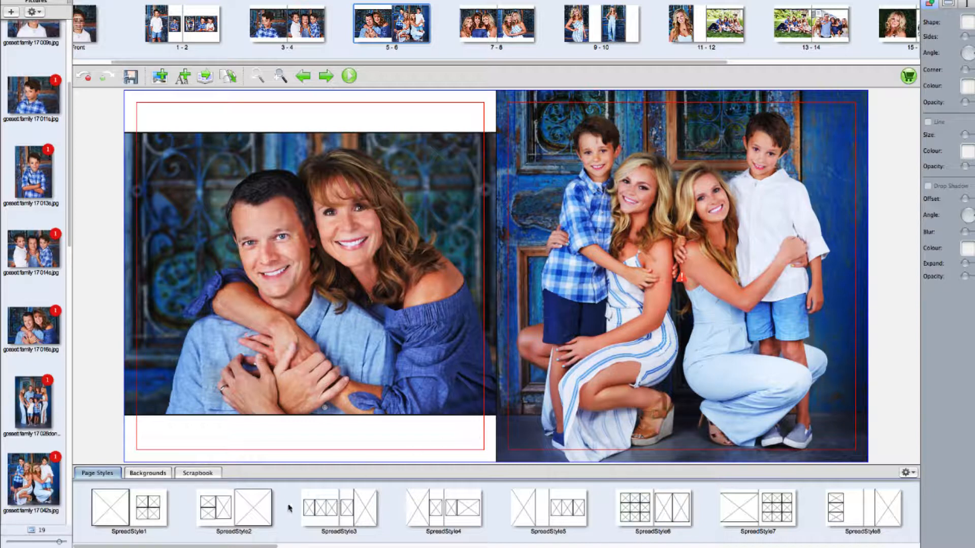
Apply SpreadStyle2 to spread 5-6 and shift the crop of the small group picture upward to include the boys' heads
{"action": "left_click_drag", "start_coordinate": [240, 513], "coordinate": [494, 333]}
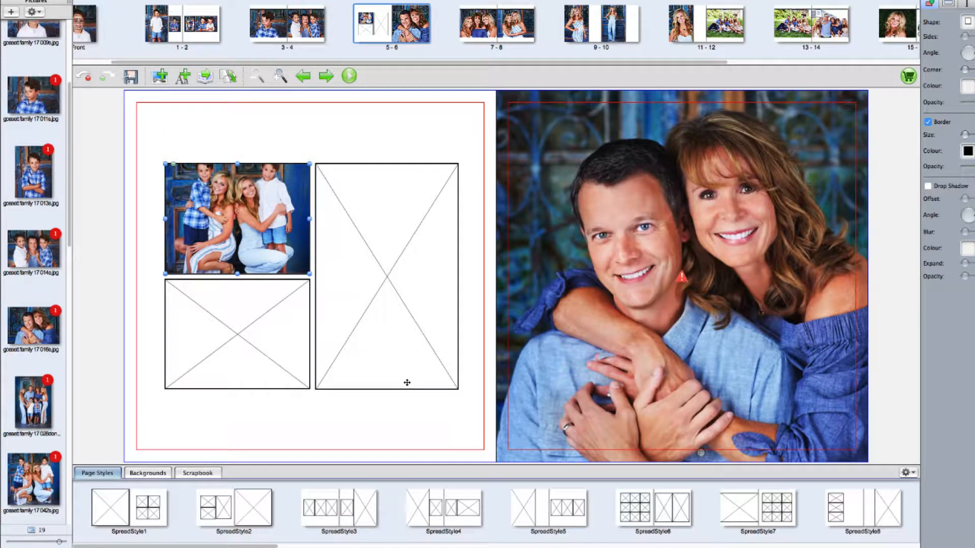
{"action": "double_click", "coordinate": [250, 232]}
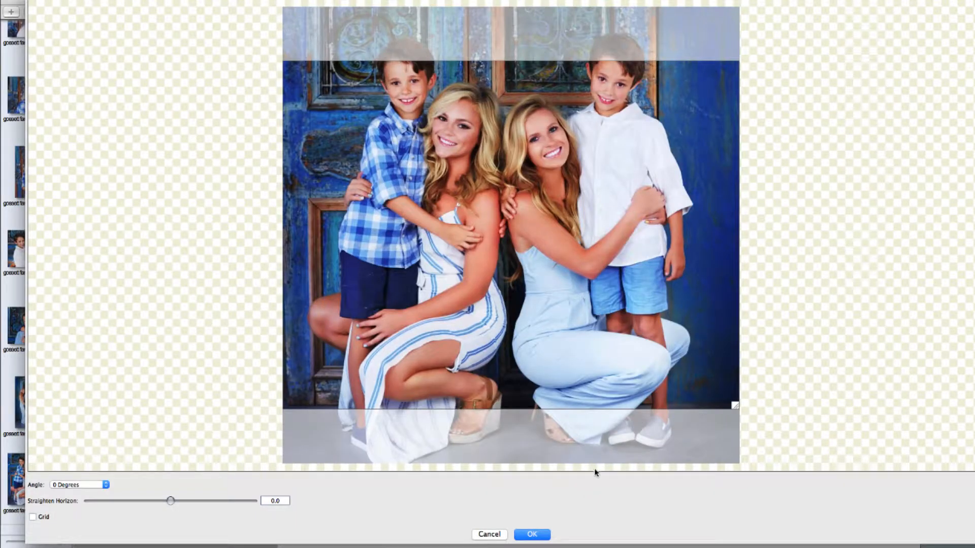
{"action": "left_click_drag", "start_coordinate": [599, 396], "coordinate": [594, 361]}
{"action": "left_click", "coordinate": [540, 534]}
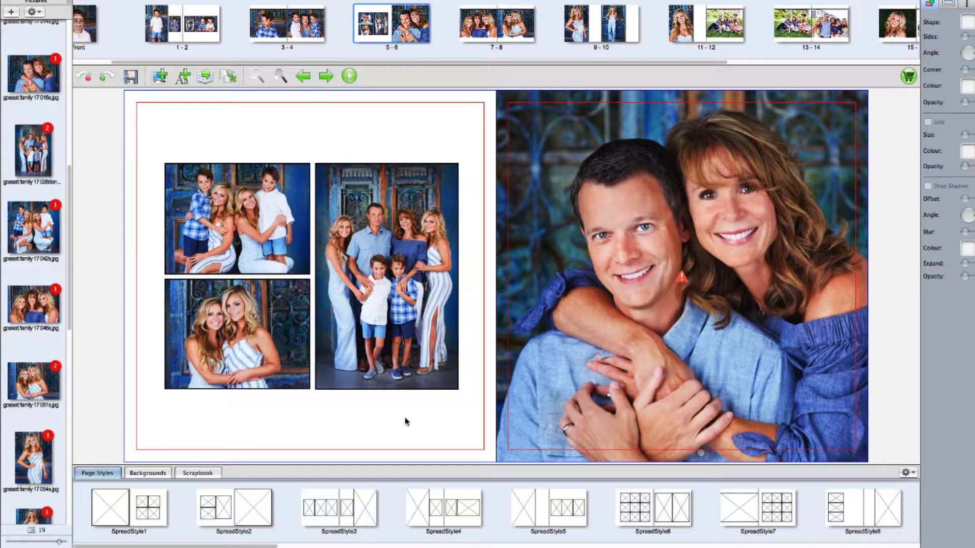
Apply the 0004-BlackWhite background to only the left page of spread 5-6
{"action": "left_click", "coordinate": [146, 474]}
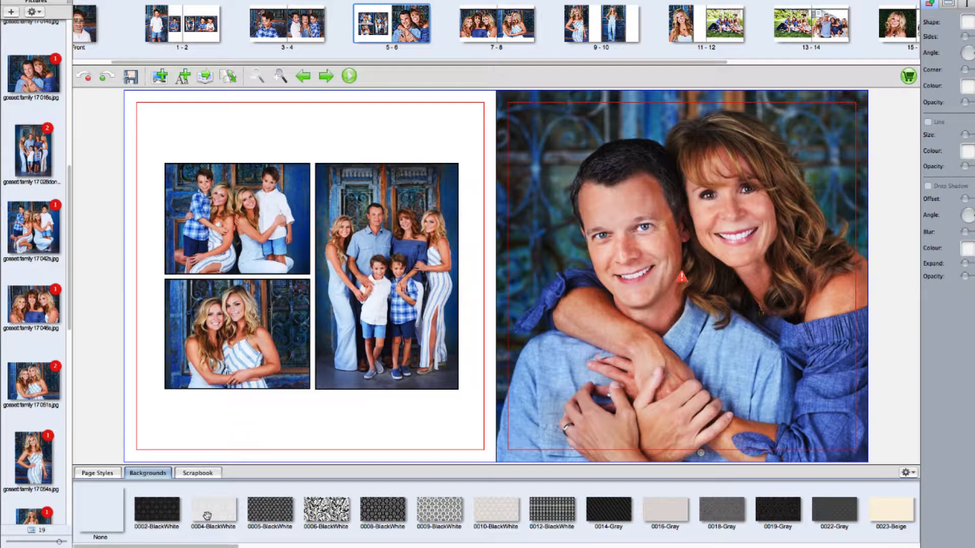
{"action": "left_click_drag", "start_coordinate": [207, 516], "coordinate": [231, 421]}
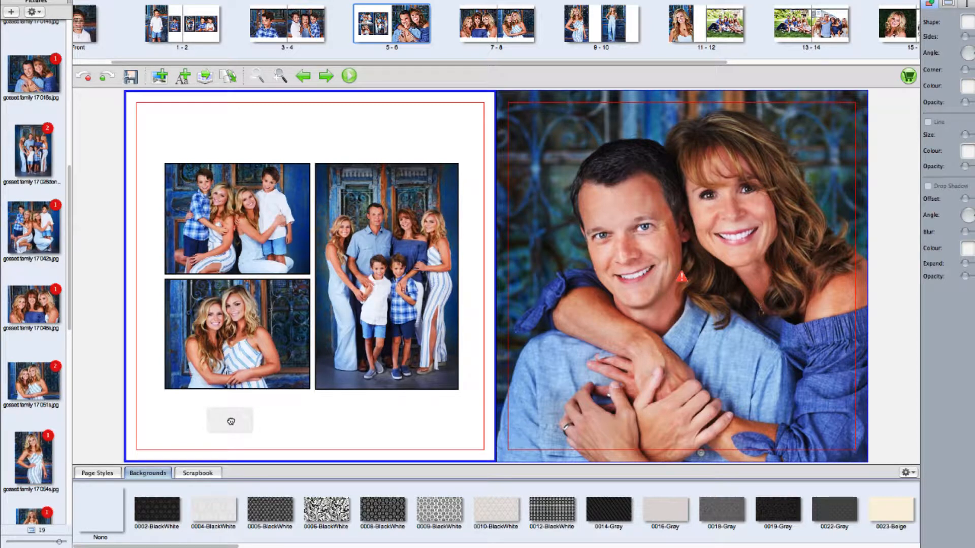
{"action": "left_click_drag", "start_coordinate": [230, 422], "coordinate": [231, 421]}
{"action": "left_click_drag", "start_coordinate": [231, 422], "coordinate": [499, 427]}
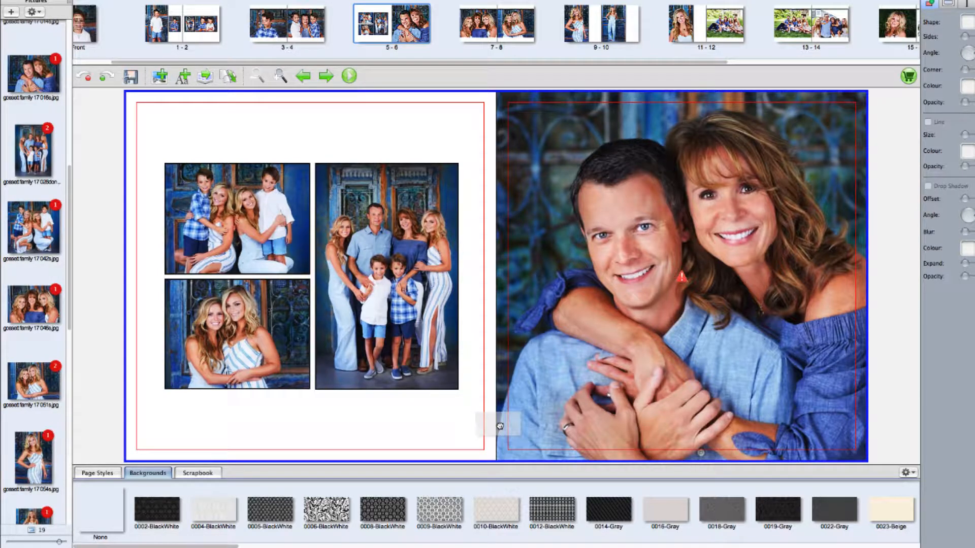
{"action": "left_click_drag", "start_coordinate": [499, 427], "coordinate": [401, 422]}
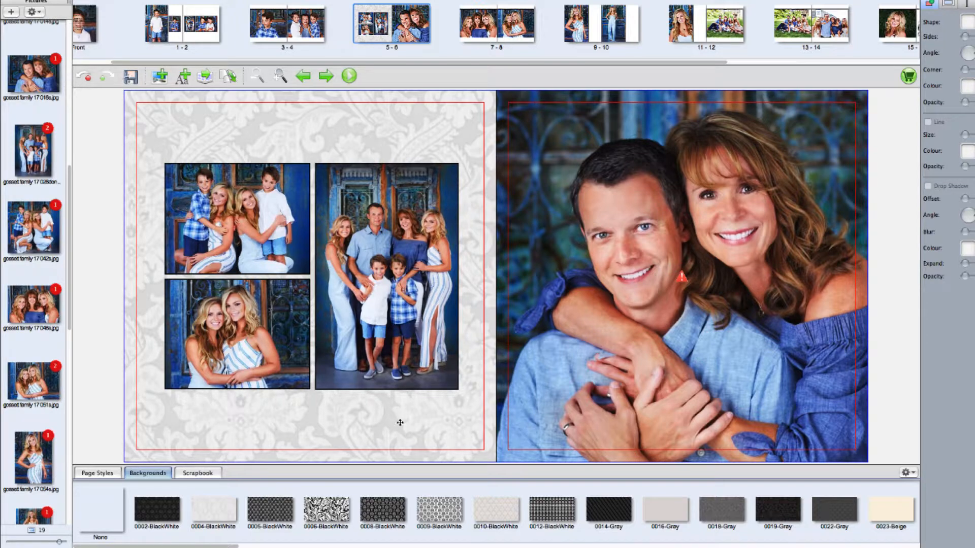
Try to add a custom background to the background collection
{"action": "left_click", "coordinate": [909, 473]}
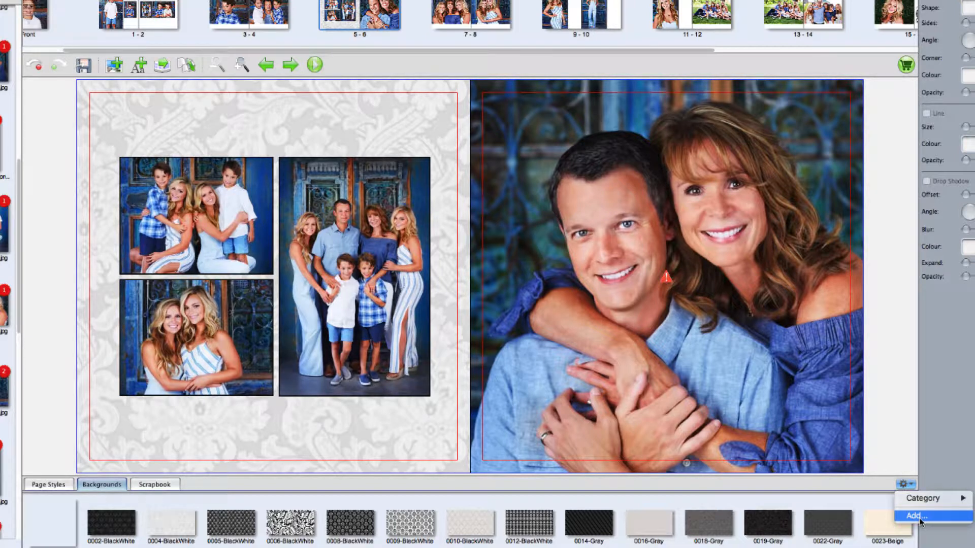
{"action": "left_click", "coordinate": [918, 519]}
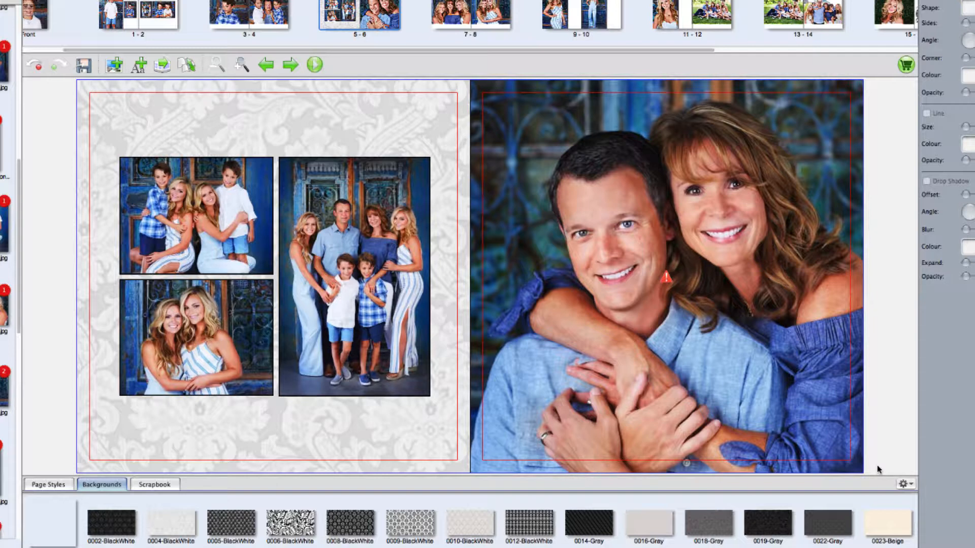
Delete the tall family picture and the lower picture of two women, and enlarge the remaining group picture across the left page
{"action": "left_click", "coordinate": [367, 275]}
{"action": "key", "text": "Delete"}
{"action": "left_click", "coordinate": [247, 342]}
{"action": "key", "text": "Delete"}
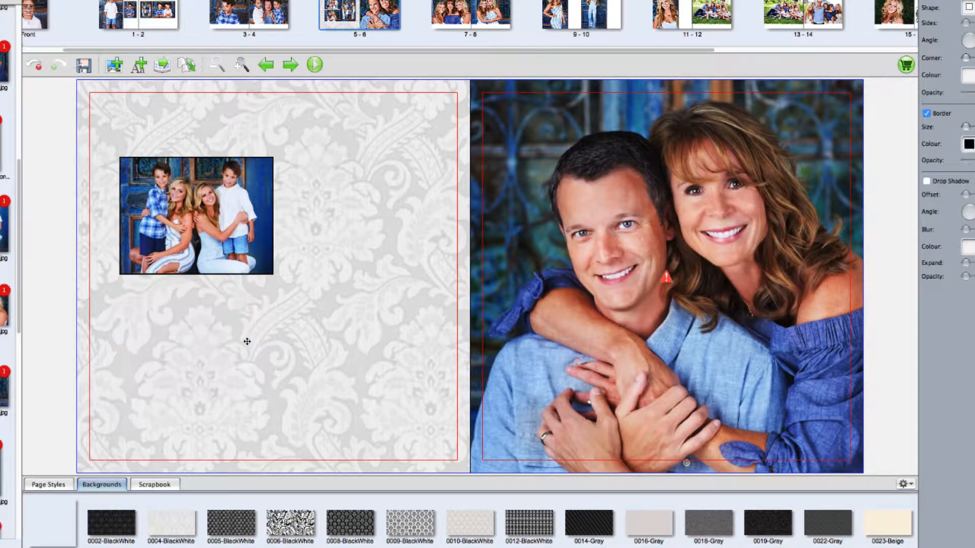
{"action": "left_click", "coordinate": [222, 236]}
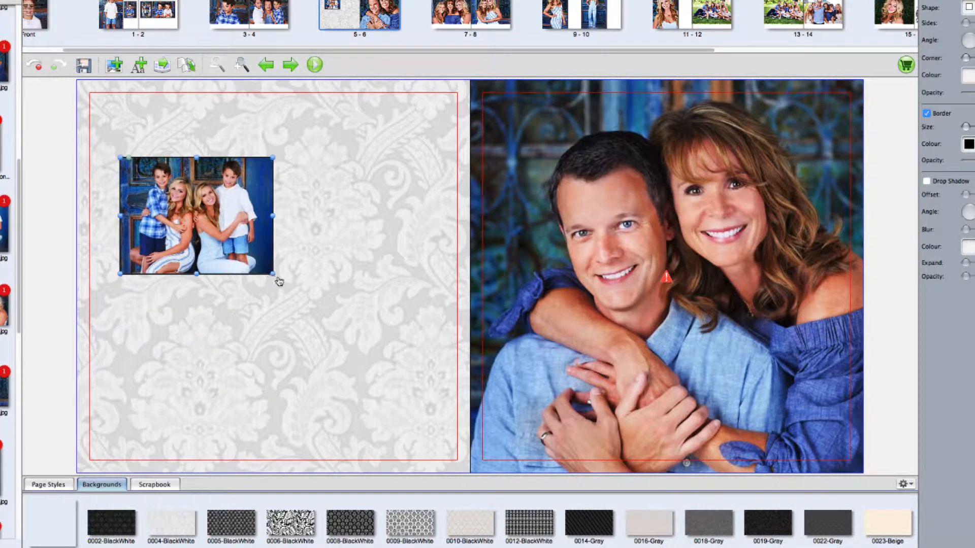
{"action": "left_click_drag", "start_coordinate": [279, 280], "coordinate": [421, 385]}
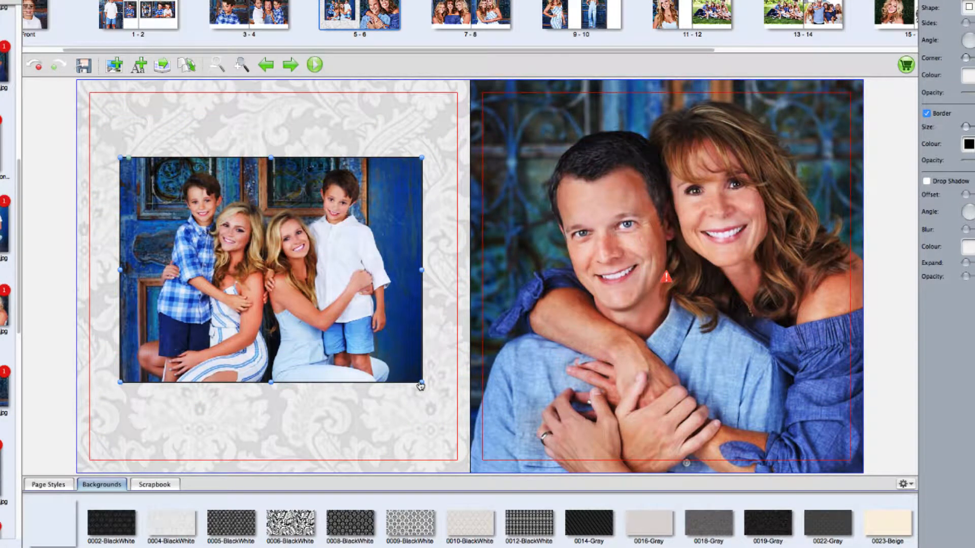
{"action": "left_click", "coordinate": [376, 414]}
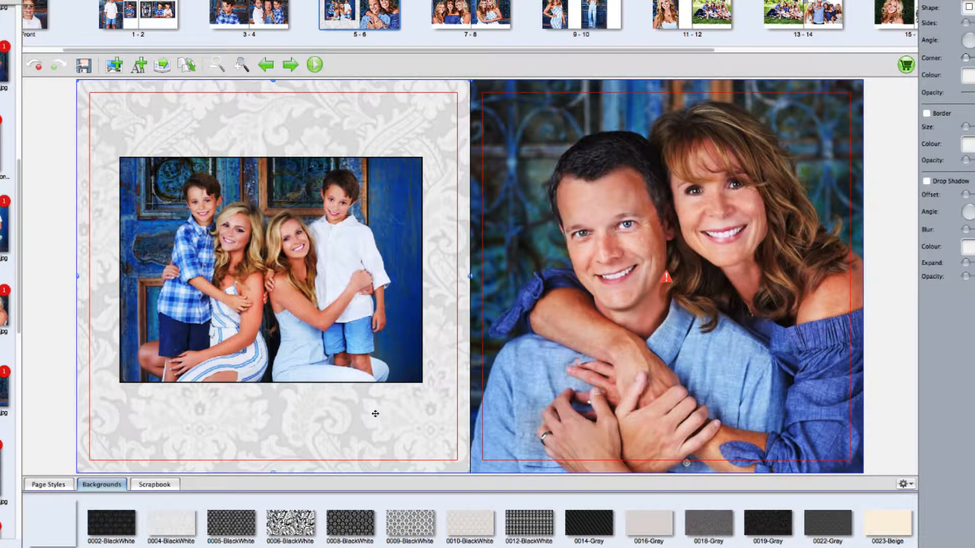
Save the spread as a page style named "Custom Spread", with category None and availability for all projects of this type
{"action": "left_click", "coordinate": [56, 485]}
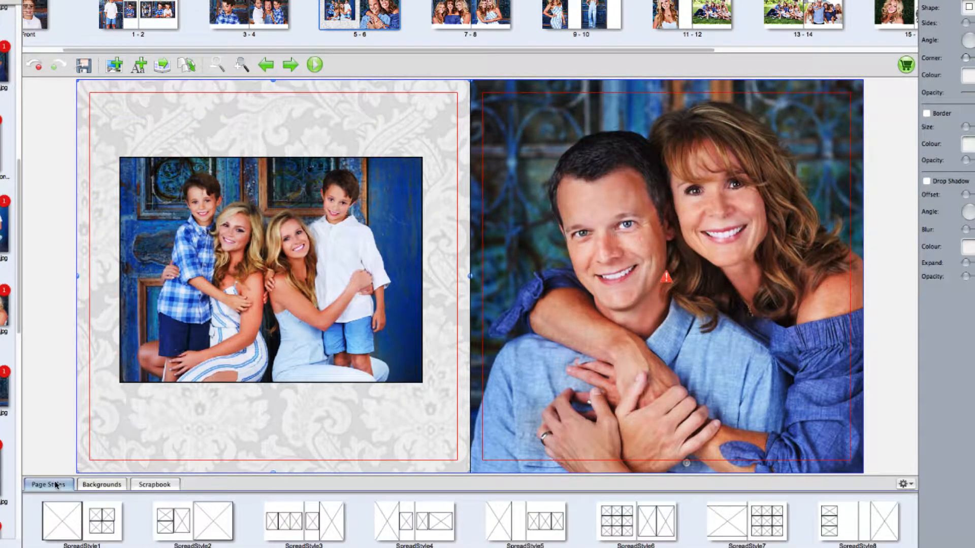
{"action": "left_click", "coordinate": [907, 484]}
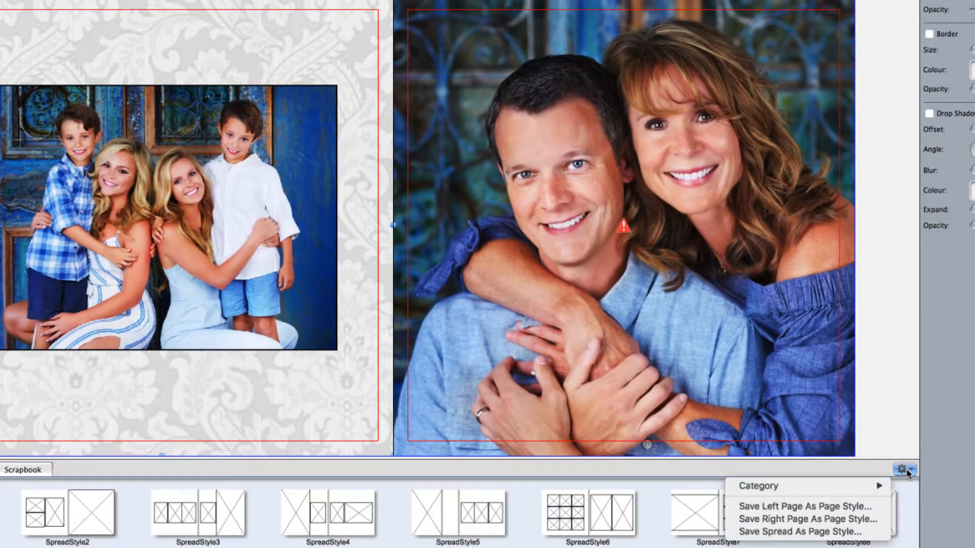
{"action": "left_click", "coordinate": [840, 533]}
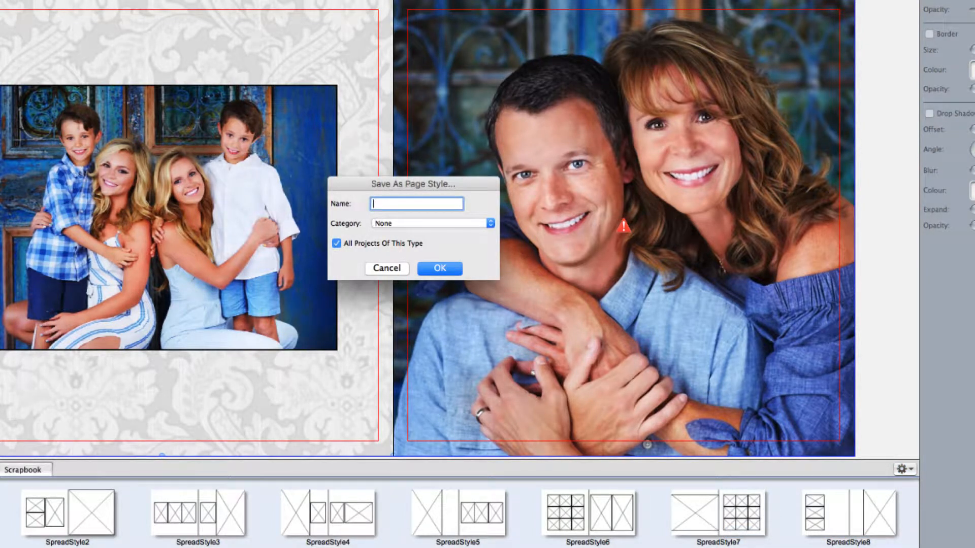
{"action": "type", "text": "Custom Spread"}
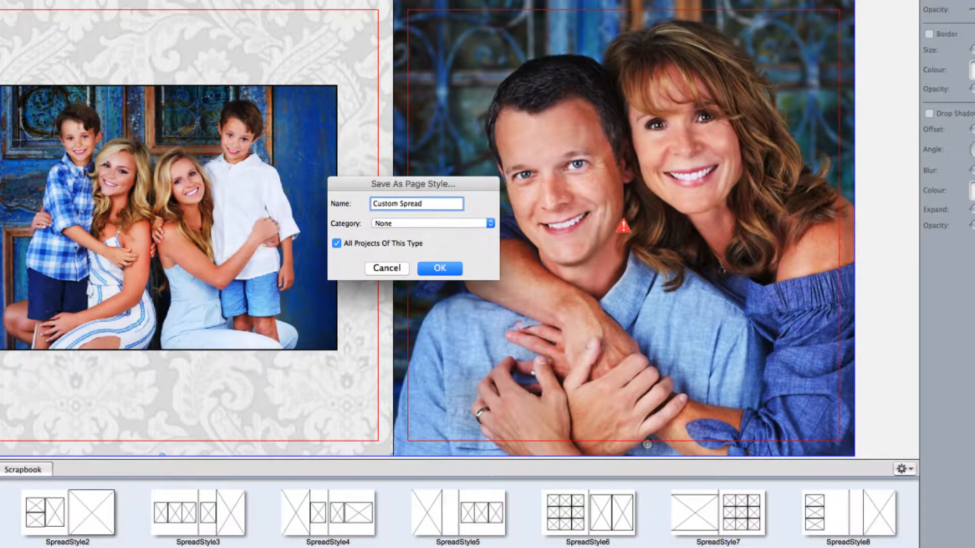
{"action": "left_click", "coordinate": [443, 268]}
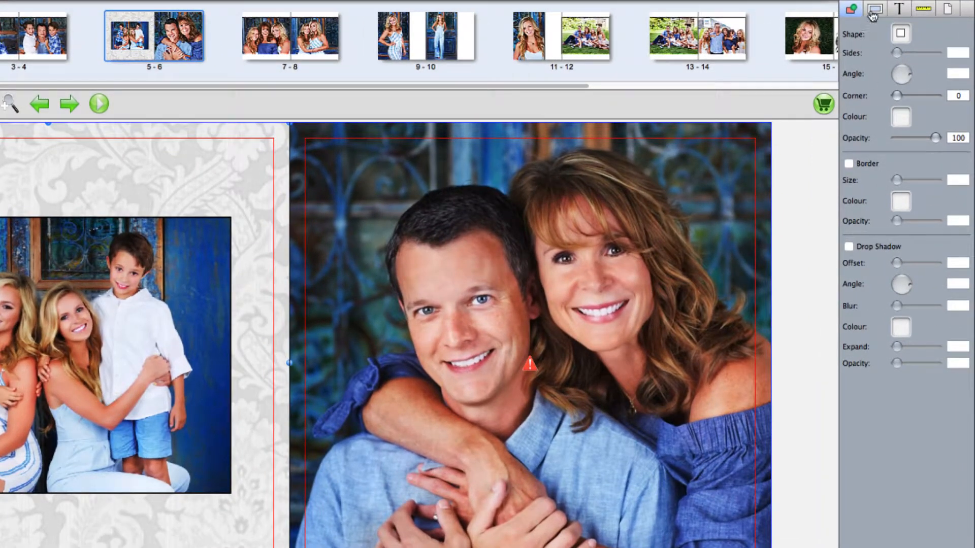
Examine the picture enhancement, text formatting, and position and size settings available for the selected page element
{"action": "left_click", "coordinate": [873, 15]}
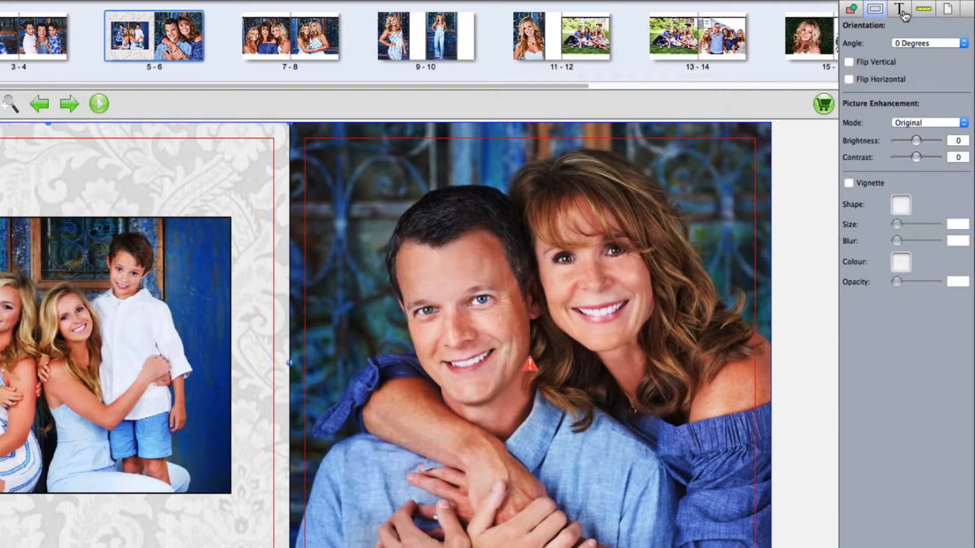
{"action": "left_click", "coordinate": [904, 14]}
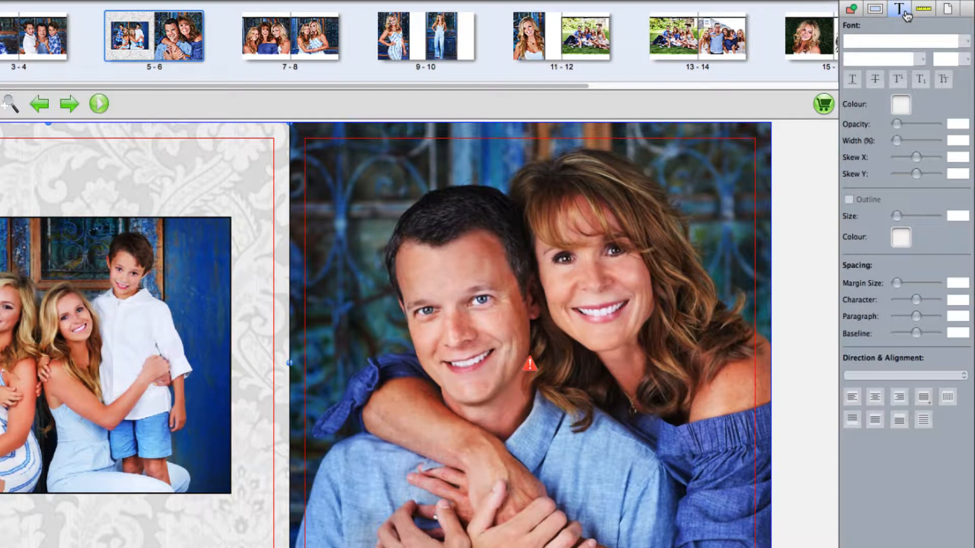
{"action": "left_click", "coordinate": [923, 14]}
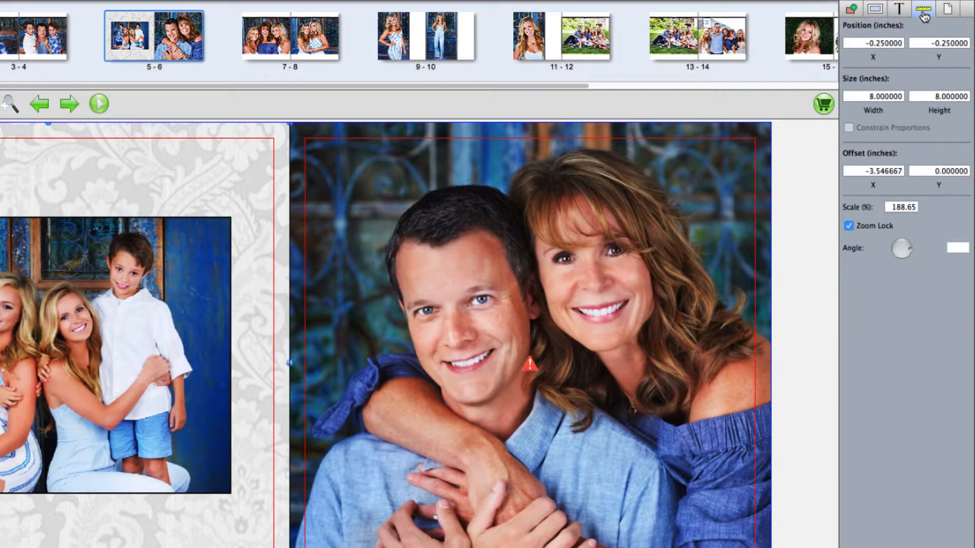
Examine the page background settings and the alignment and arrangement commands available for the group picture on the left page
{"action": "left_click", "coordinate": [948, 14]}
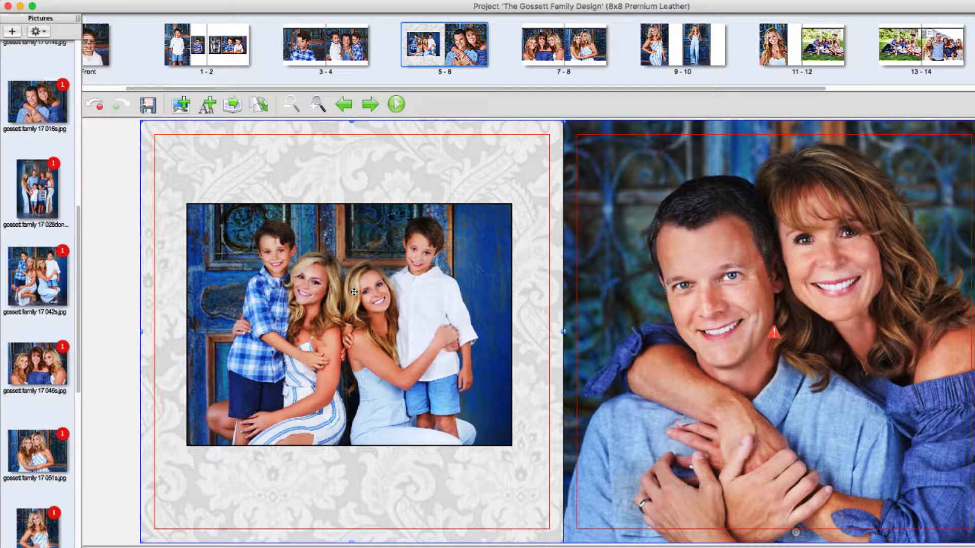
{"action": "right_click", "coordinate": [354, 292]}
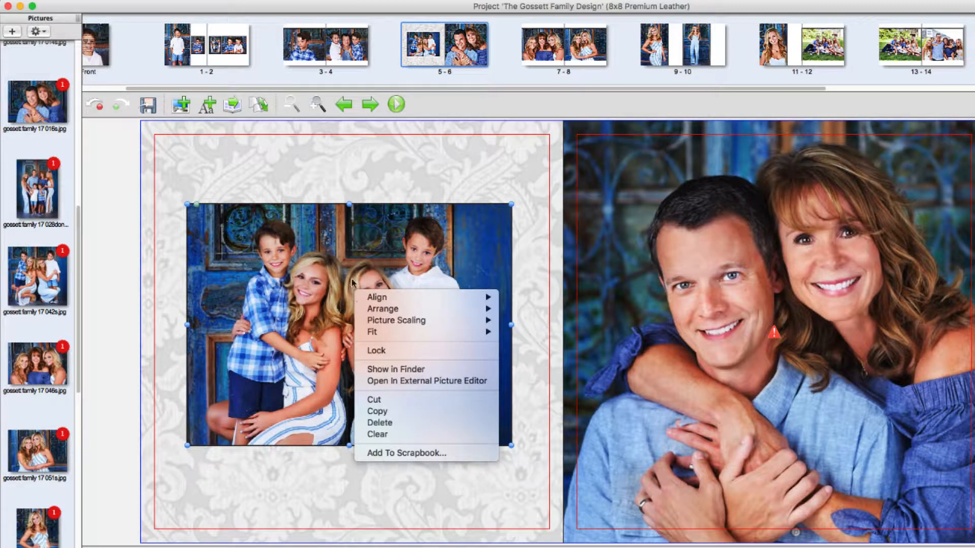
{"action": "mouse_move", "coordinate": [370, 298]}
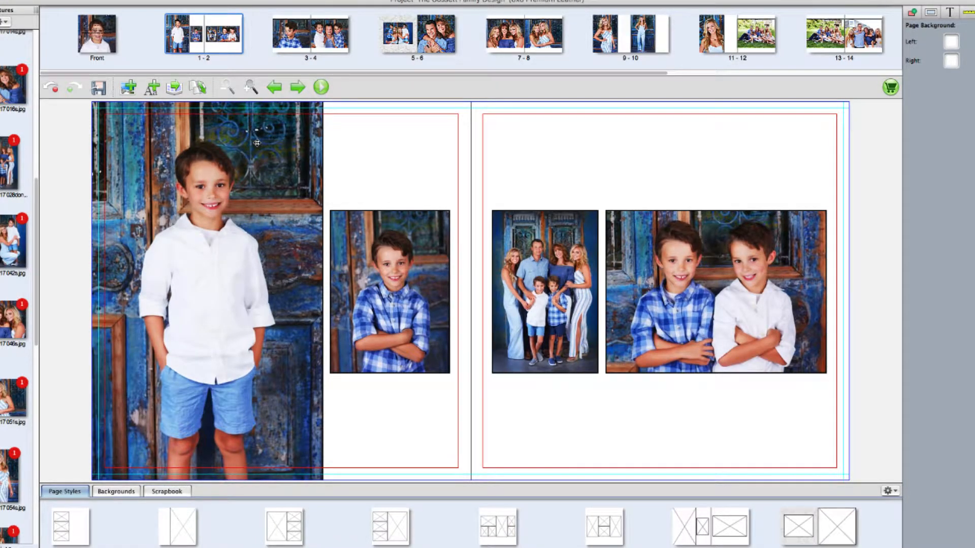
Move the three smaller pictures on spread 1-2 together, placing the row slightly below the vertical middle of the pages
{"action": "left_click", "coordinate": [373, 258]}
{"action": "left_click", "coordinate": [519, 260], "text": "shift"}
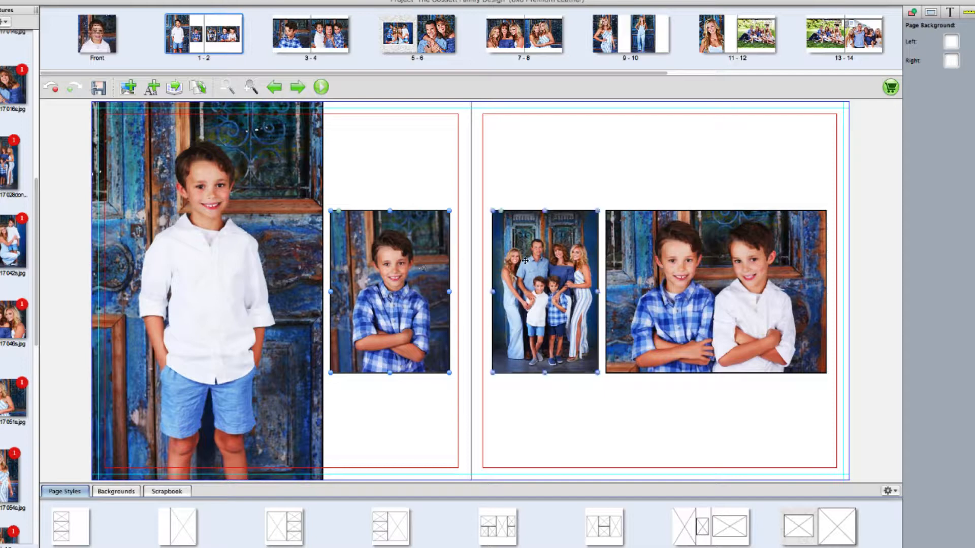
{"action": "left_click", "coordinate": [664, 268], "text": "shift"}
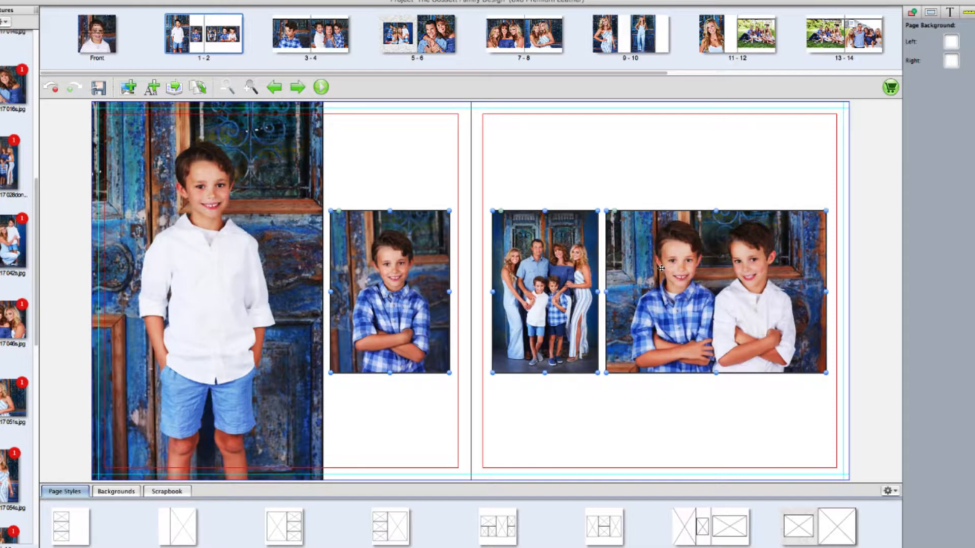
{"action": "key", "text": "Up"}
{"action": "key", "text": "Up"}
{"action": "key", "text": "Up"}
{"action": "key", "text": "Up"}
{"action": "key", "text": "Up"}
{"action": "key", "text": "Up"}
{"action": "key", "text": "Up"}
{"action": "key", "text": "Up"}
{"action": "key", "text": "Up"}
{"action": "key", "text": "Up"}
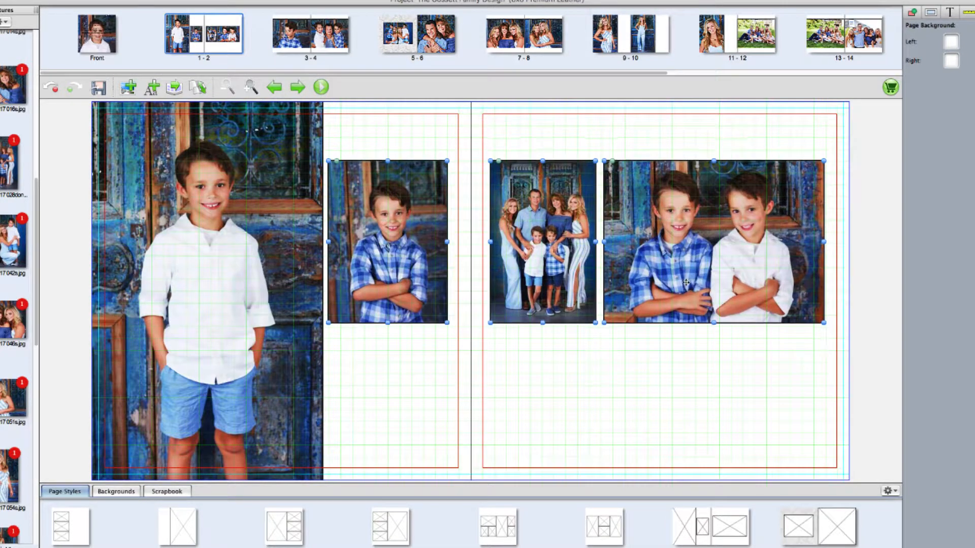
{"action": "left_click_drag", "start_coordinate": [685, 283], "coordinate": [690, 346]}
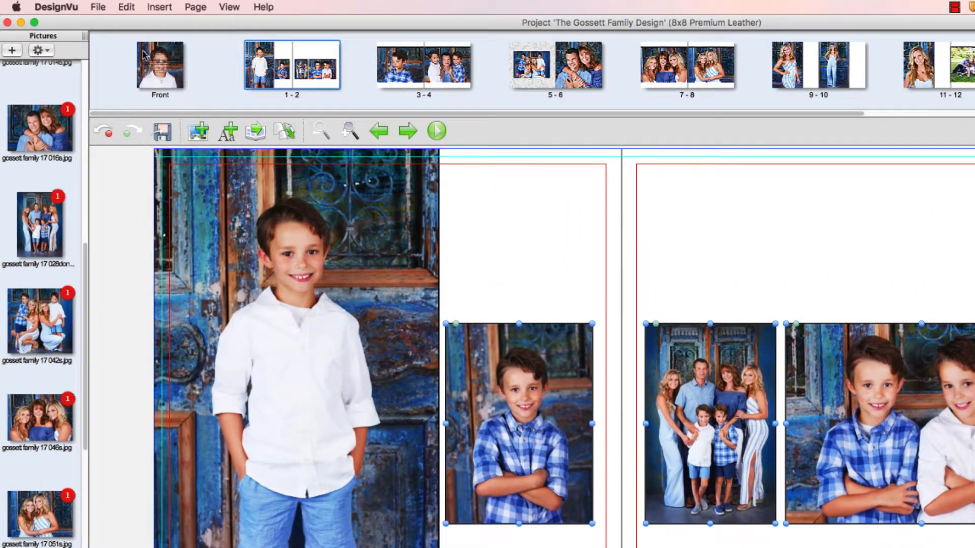
Create proofs of all pages as a Multi-Page PDF, saved to the Desktop under the suggested name
{"action": "left_click", "coordinate": [98, 6]}
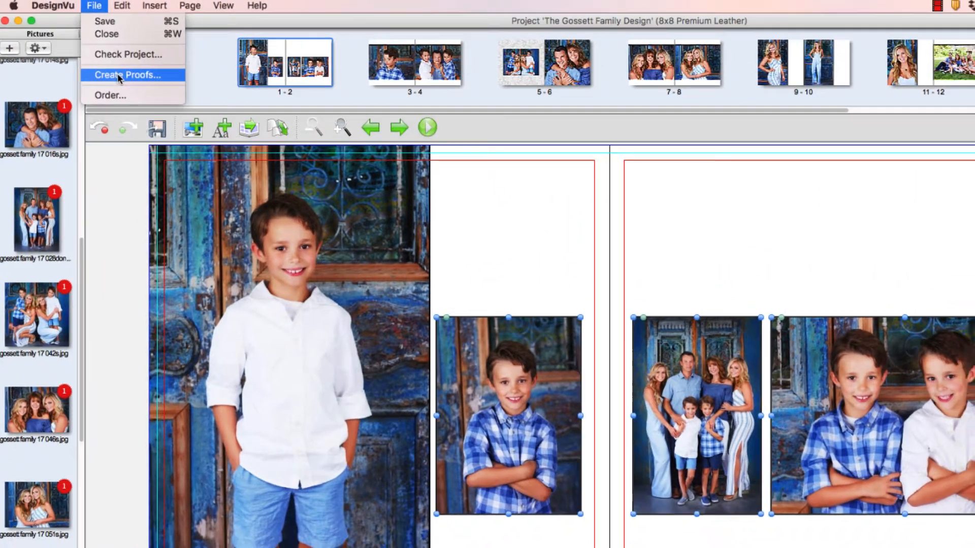
{"action": "left_click", "coordinate": [119, 76]}
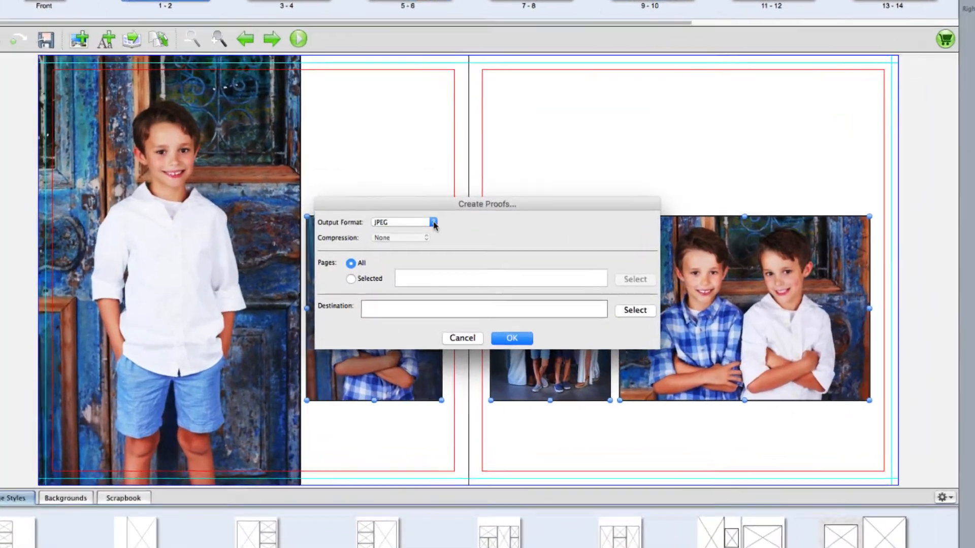
{"action": "left_click", "coordinate": [567, 326]}
{"action": "left_click", "coordinate": [417, 237]}
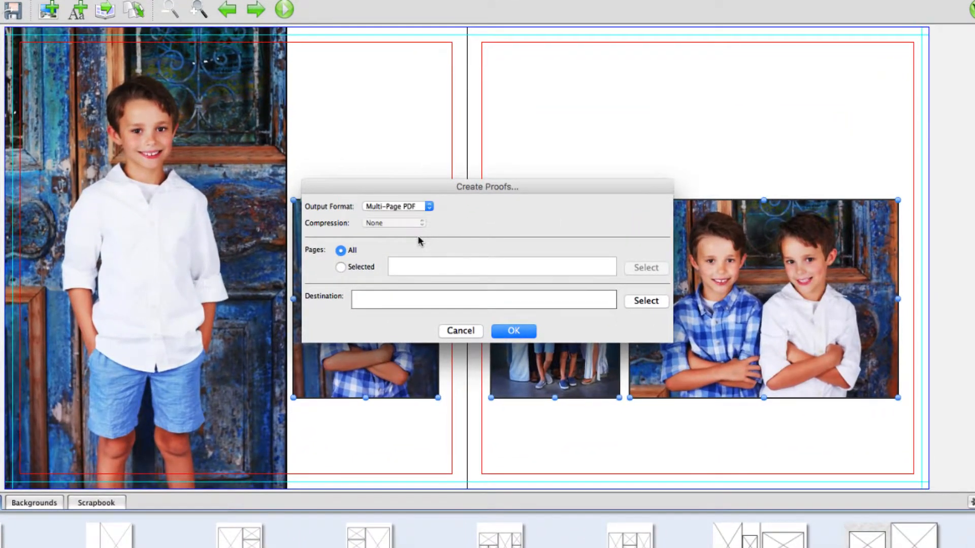
{"action": "left_click", "coordinate": [639, 302]}
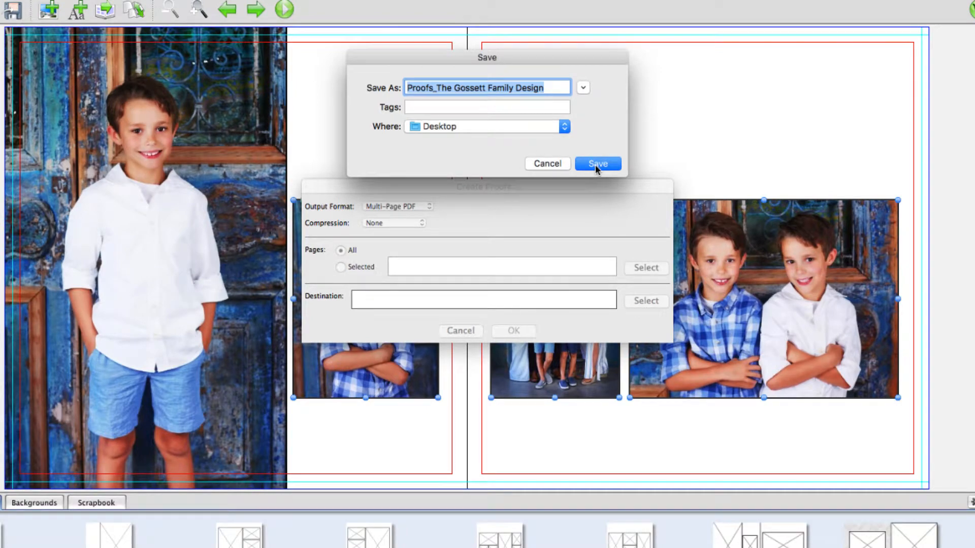
{"action": "left_click", "coordinate": [596, 164]}
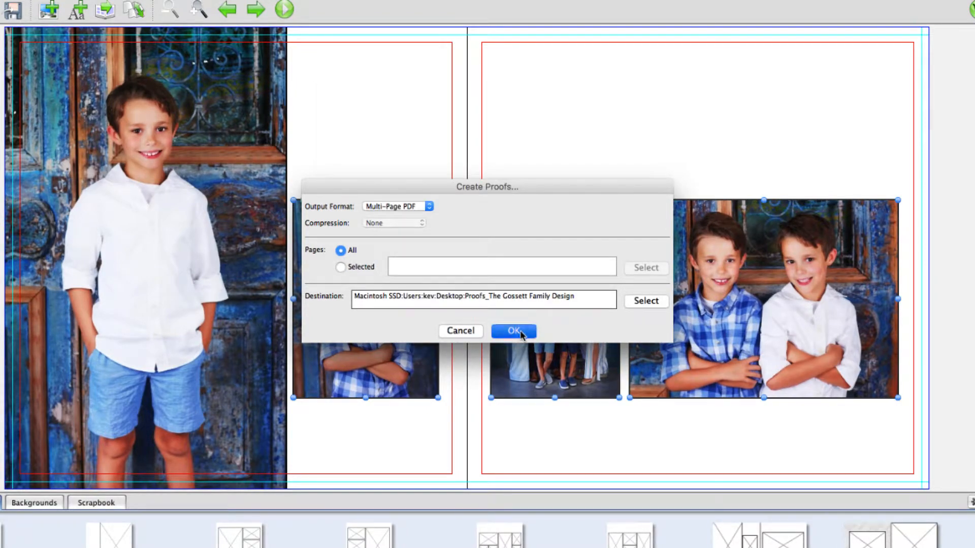
{"action": "left_click", "coordinate": [521, 332]}
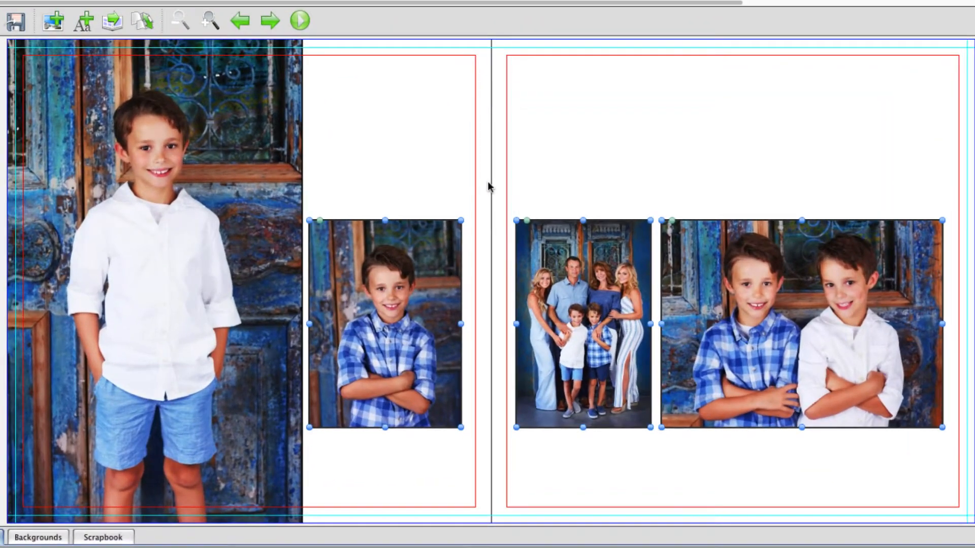
Change the project's product to 5x5 Premium Leather
{"action": "left_click", "coordinate": [142, 23]}
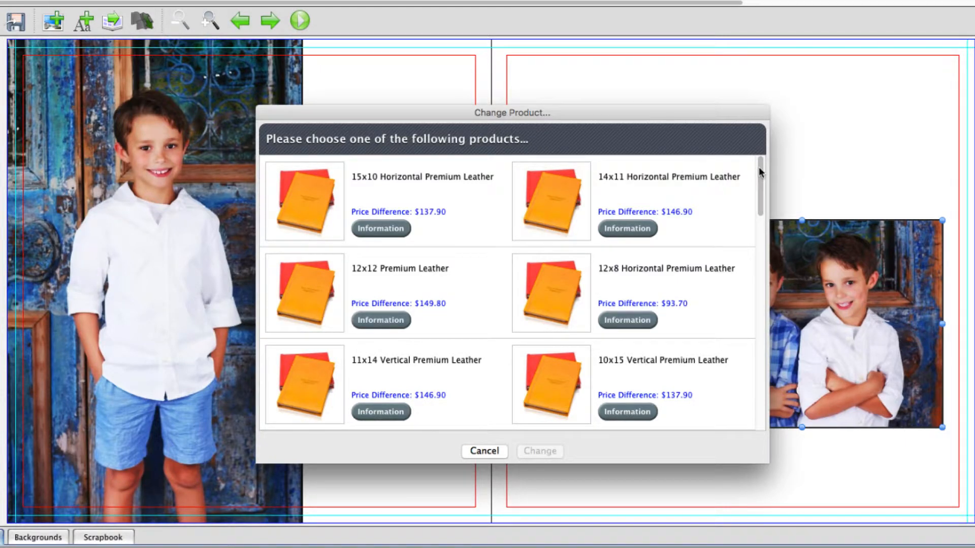
{"action": "left_click_drag", "start_coordinate": [758, 166], "coordinate": [764, 355]}
{"action": "left_click", "coordinate": [302, 368]}
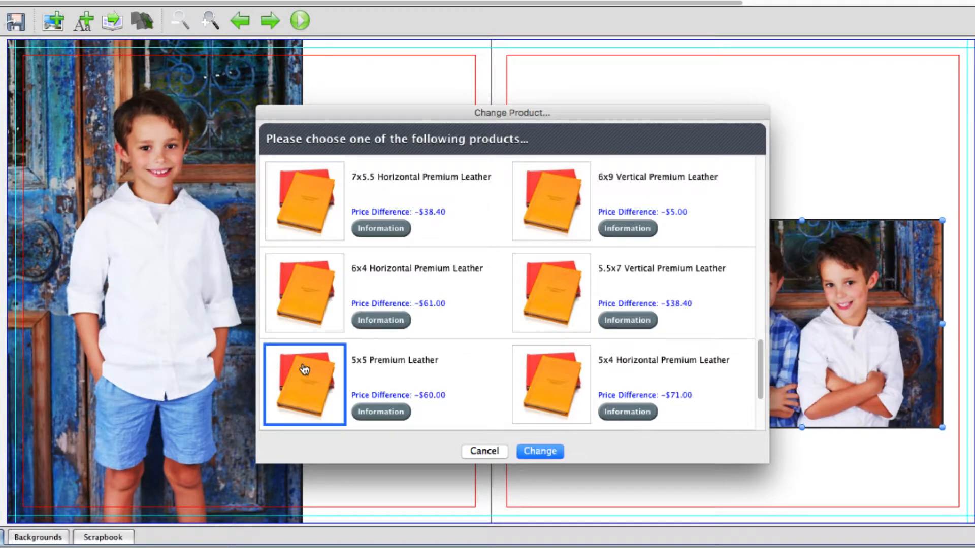
{"action": "left_click", "coordinate": [540, 451]}
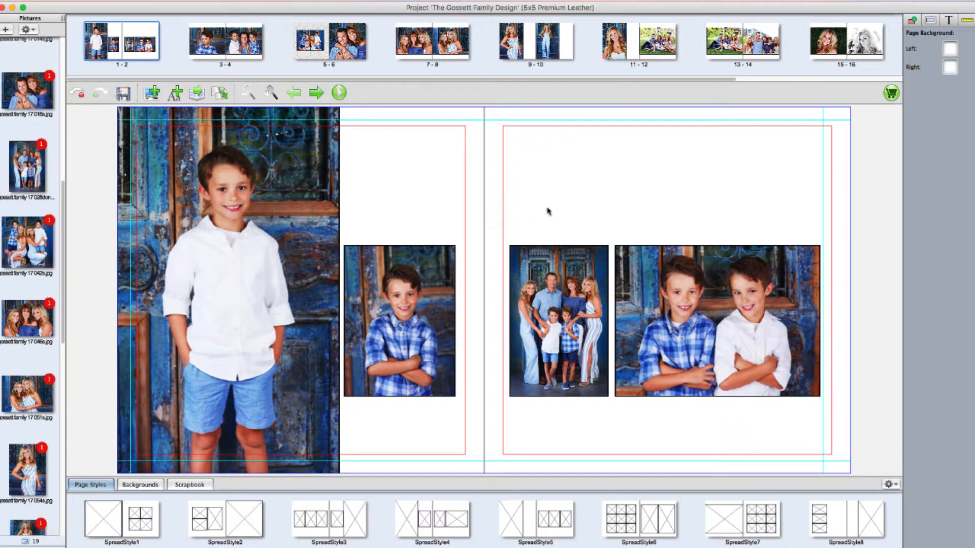
Order the album: run the critical-error check, accept the disclaimer's terms and conditions, and start the online order form
{"action": "left_click", "coordinate": [891, 94]}
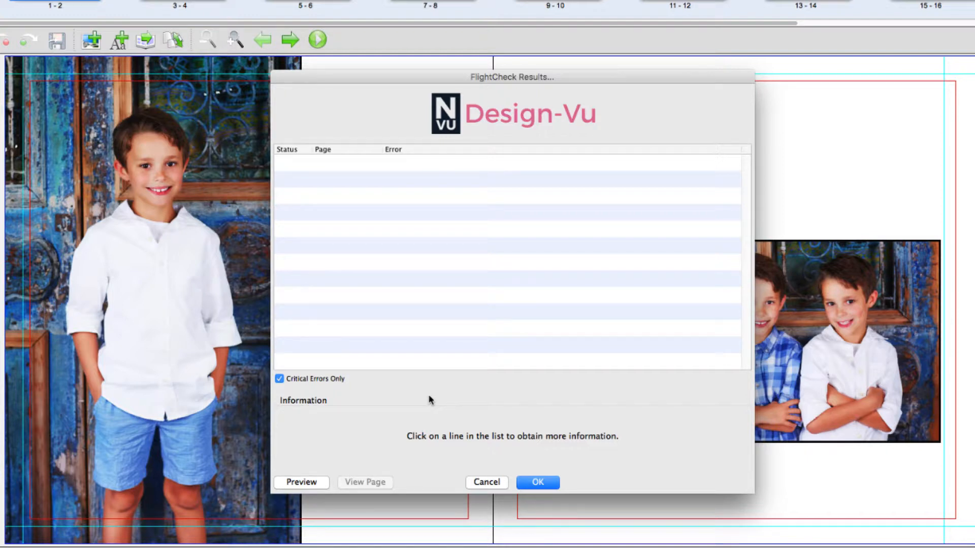
{"action": "left_click", "coordinate": [537, 482]}
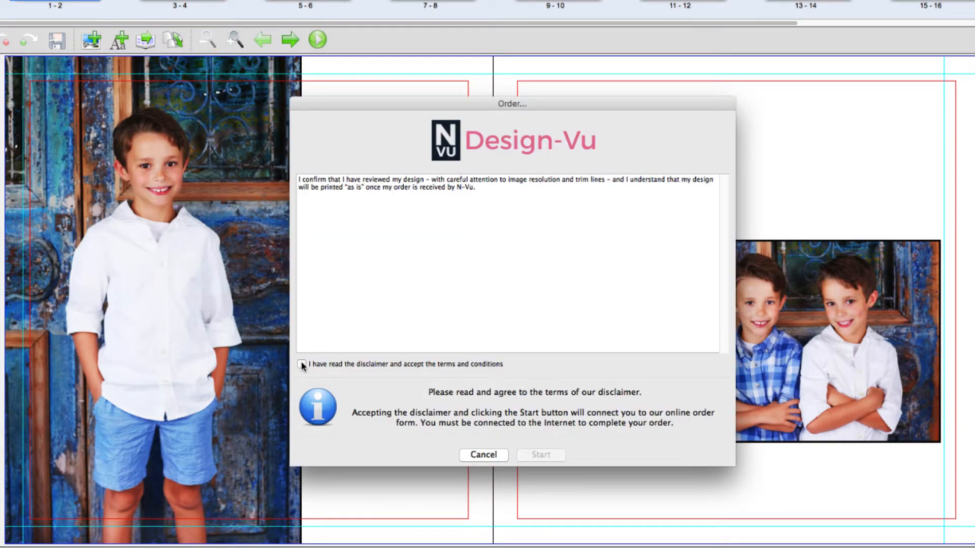
{"action": "left_click", "coordinate": [302, 365]}
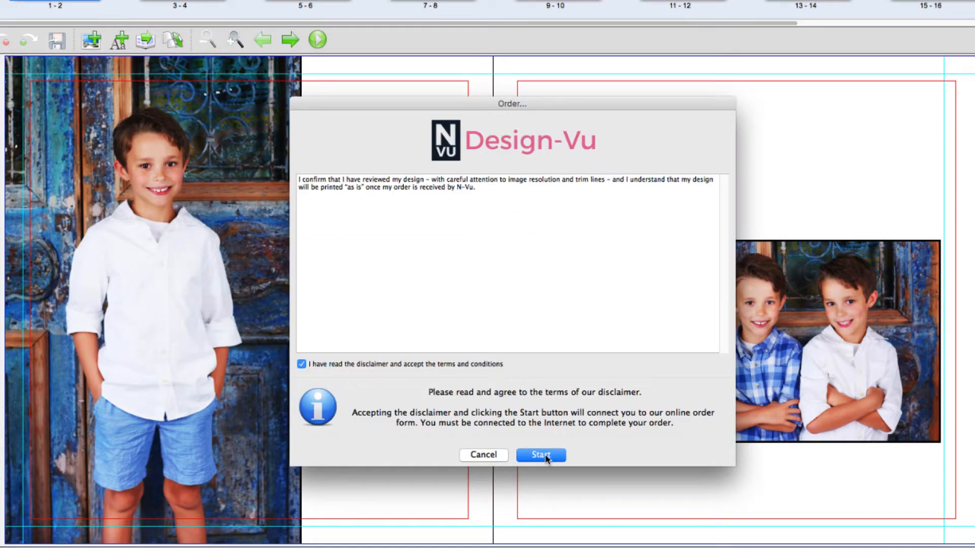
{"action": "left_click", "coordinate": [542, 455]}
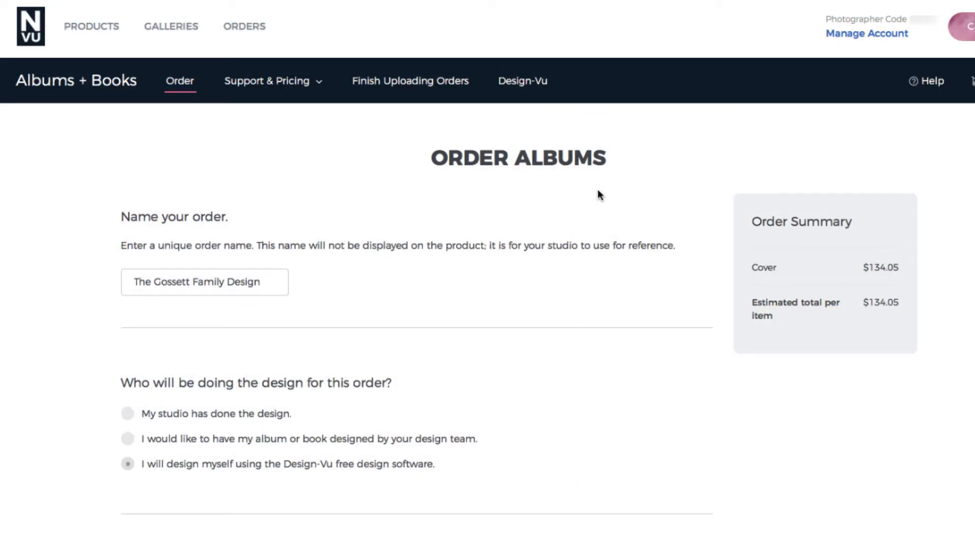